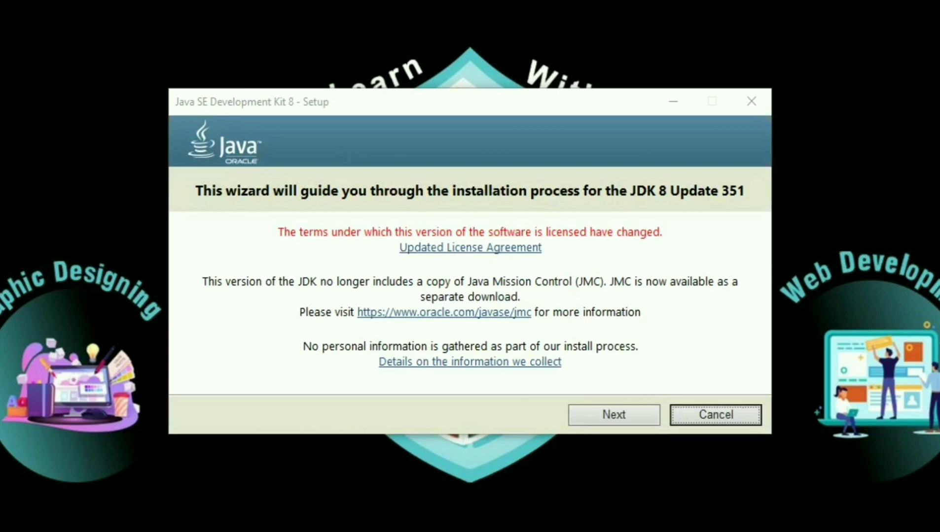
- Install JDK 8 Update 351 with the default features and the default JDK and JRE destination folders, and close the finished installer
left_click(613, 416)
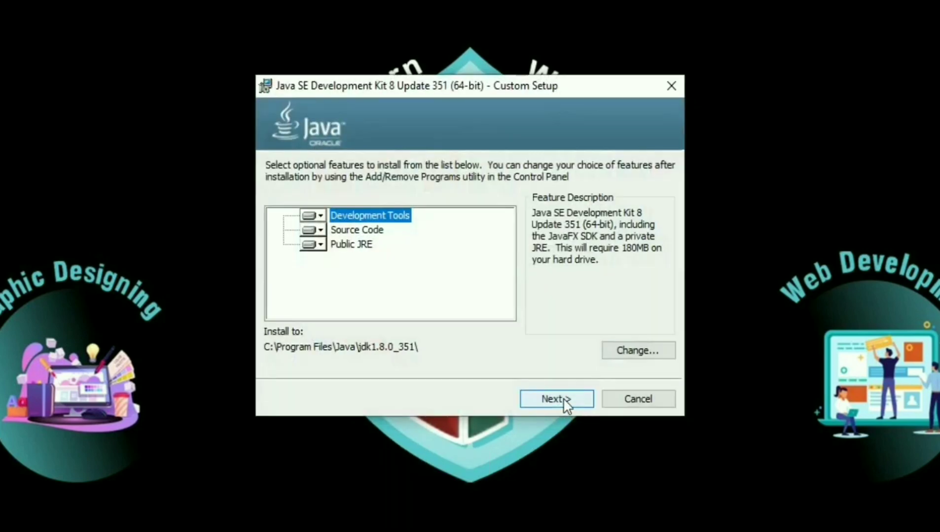
left_click(563, 399)
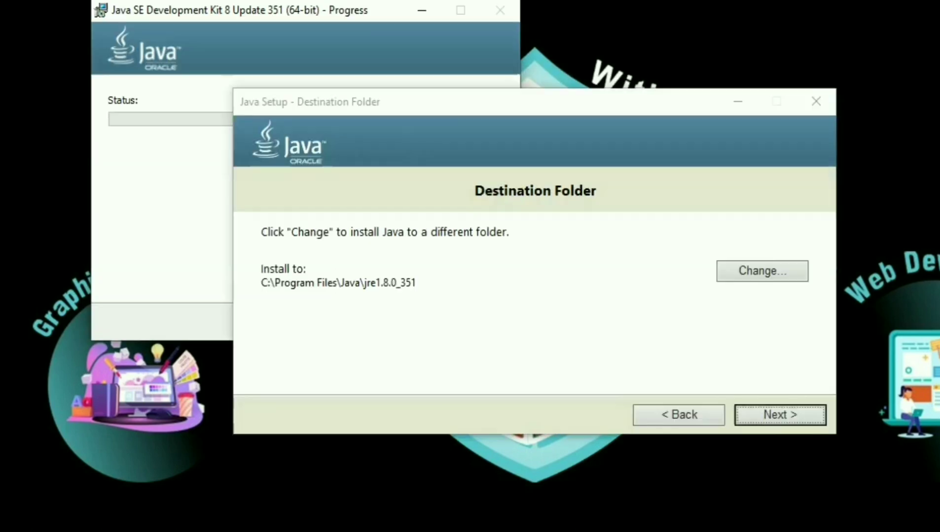
left_click(776, 416)
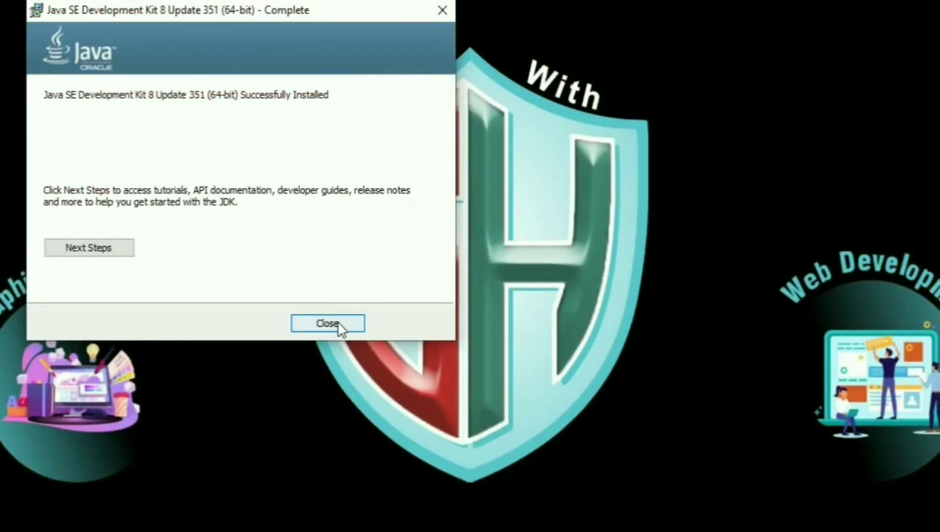
left_click(338, 324)
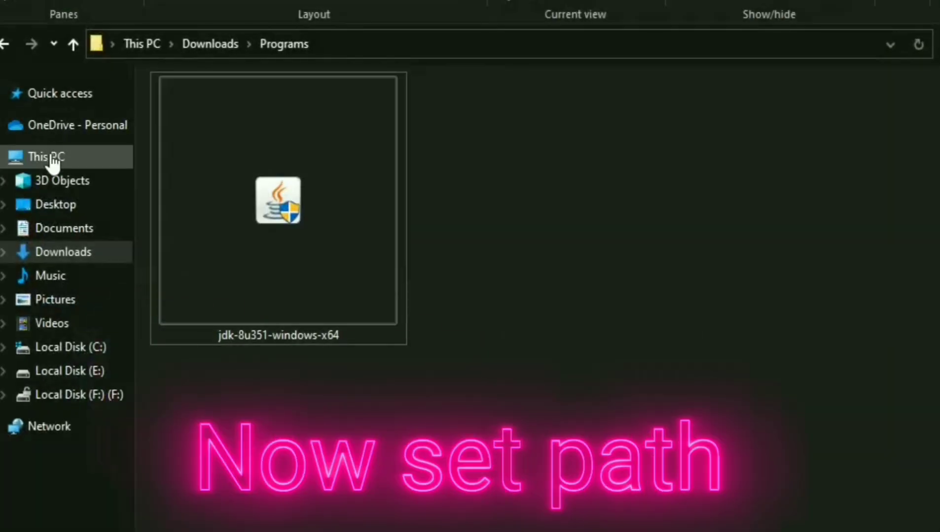
- From This PC's properties, reach the advanced system settings' environment variables and open the system Path variable for editing
right_click(52, 158)
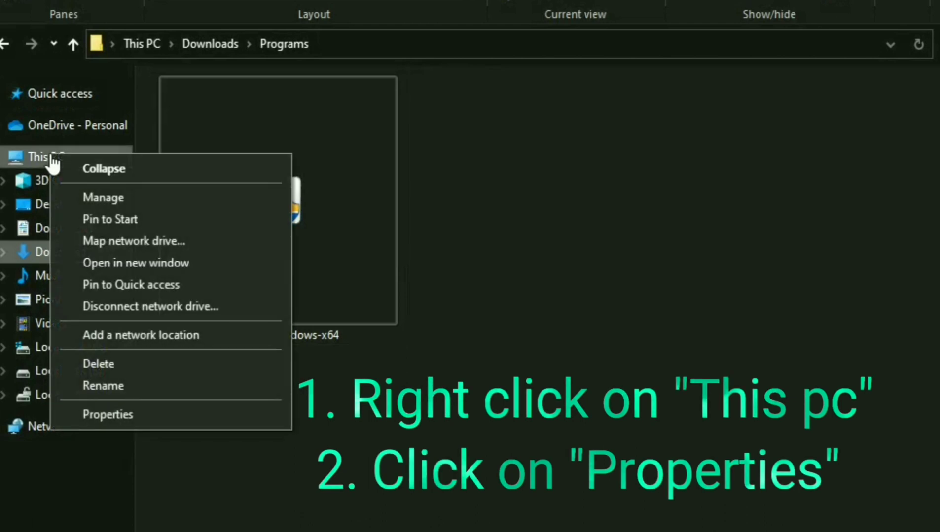
left_click(140, 416)
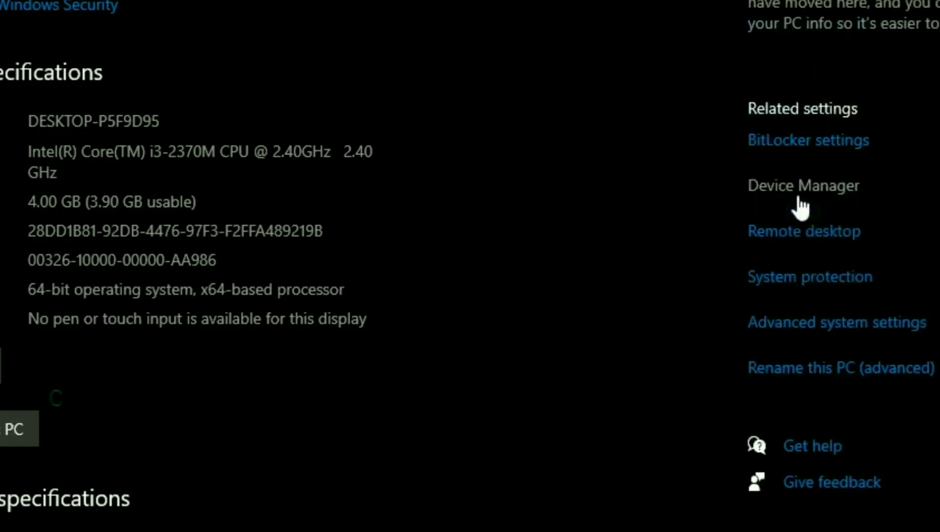
left_click(811, 330)
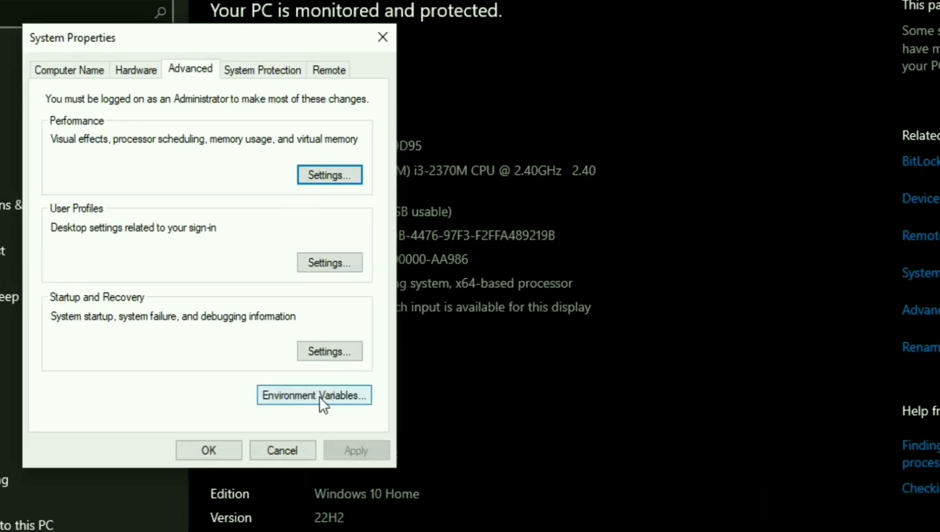
left_click(319, 397)
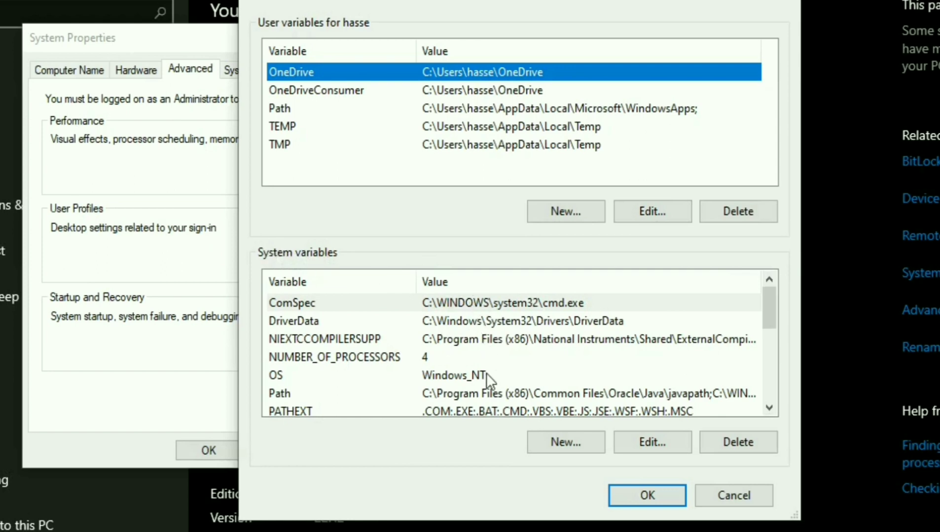
left_click(457, 394)
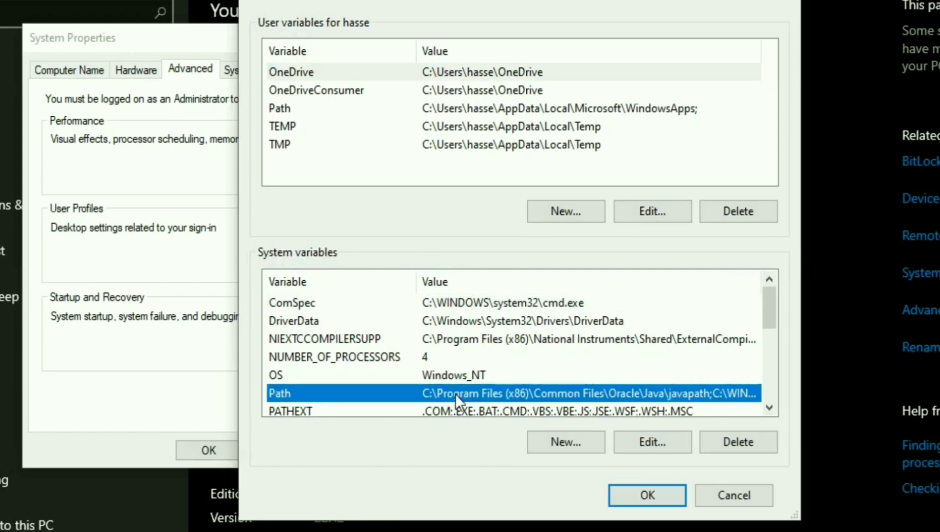
left_click(658, 445)
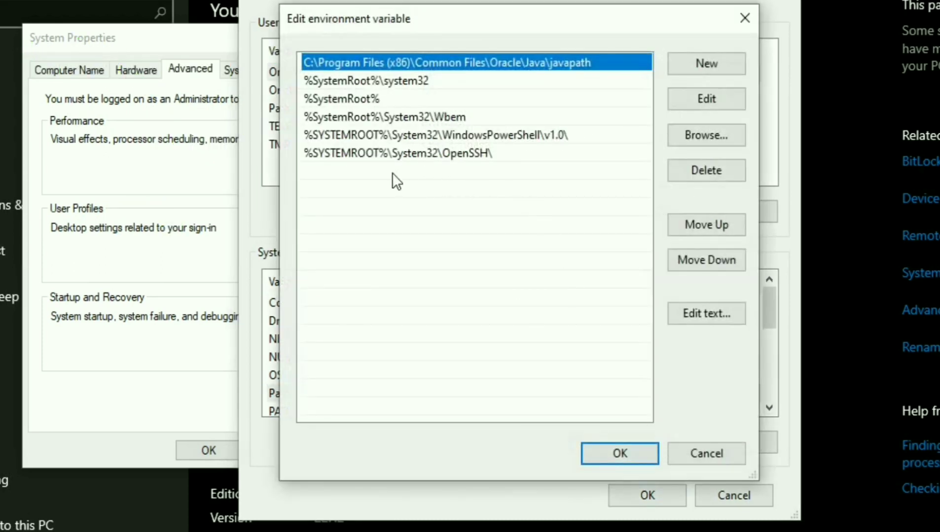
left_click(364, 173)
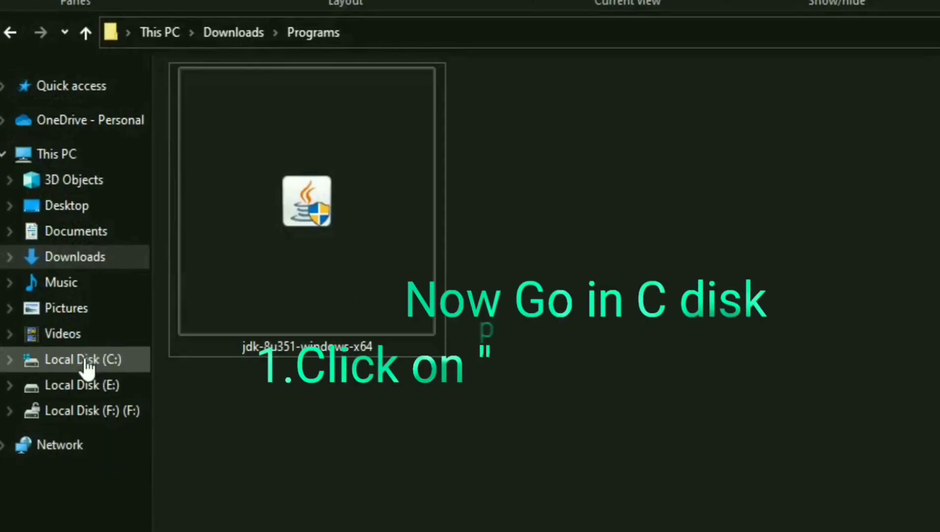
- In File Explorer, browse to C:\Program Files\Java\jdk1.8.0_351\bin and copy the folder's path
left_click(84, 361)
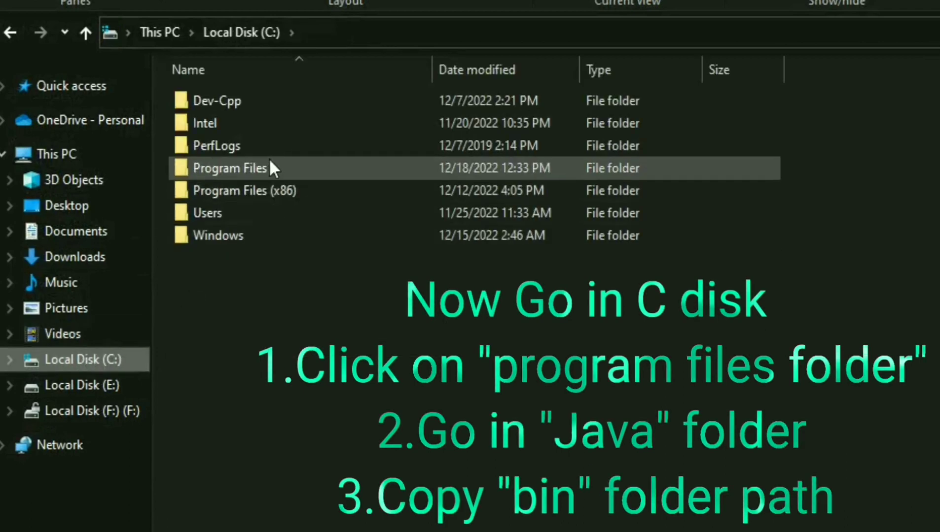
left_click(270, 165)
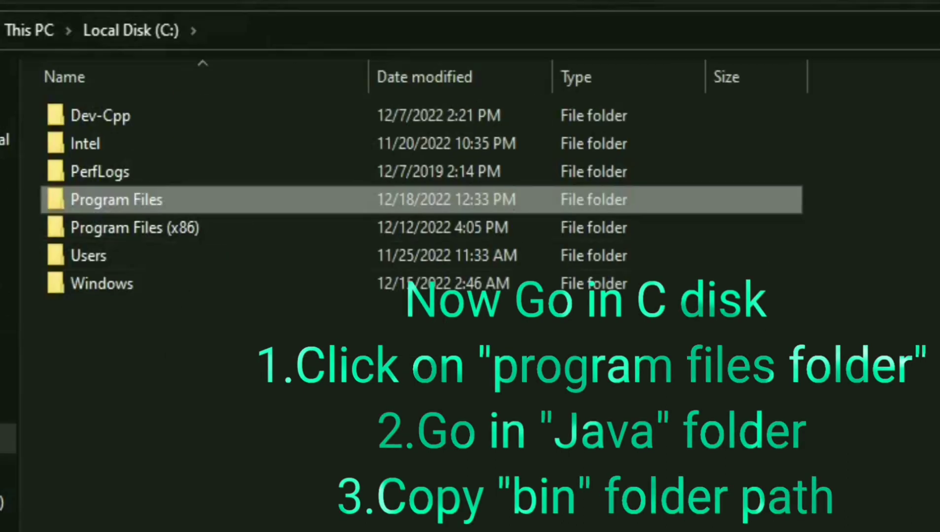
double_click(151, 196)
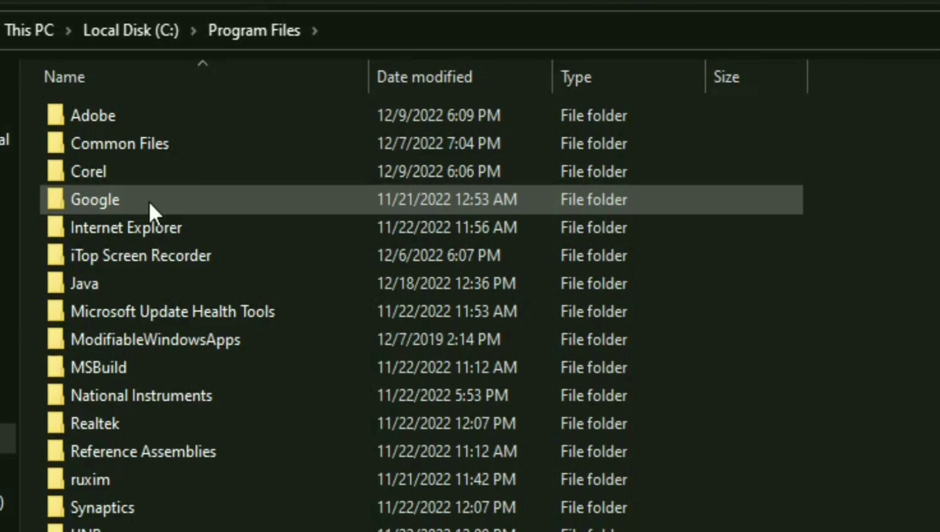
left_click(142, 282)
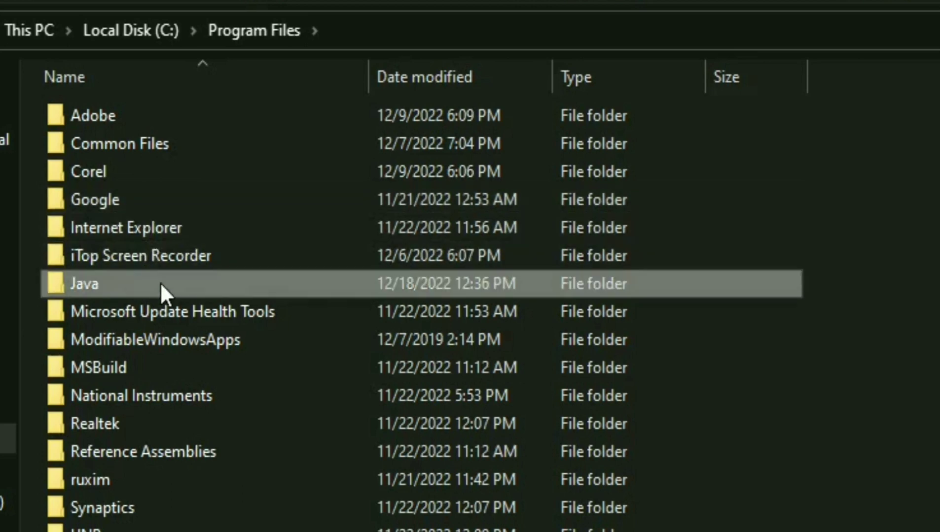
double_click(161, 285)
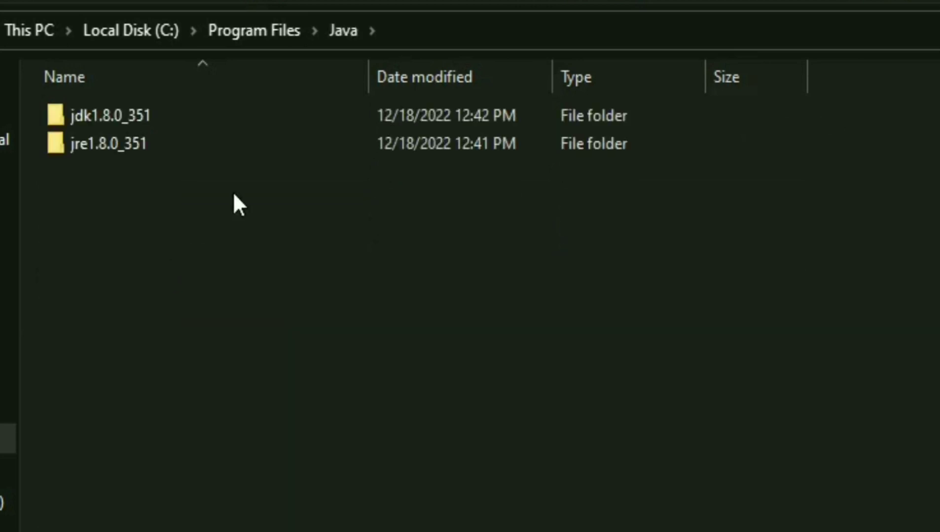
double_click(141, 116)
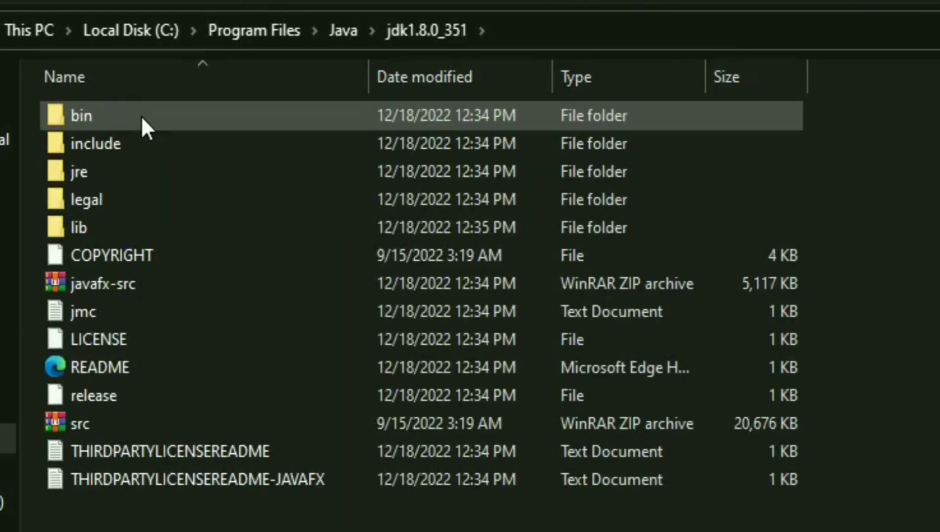
double_click(141, 116)
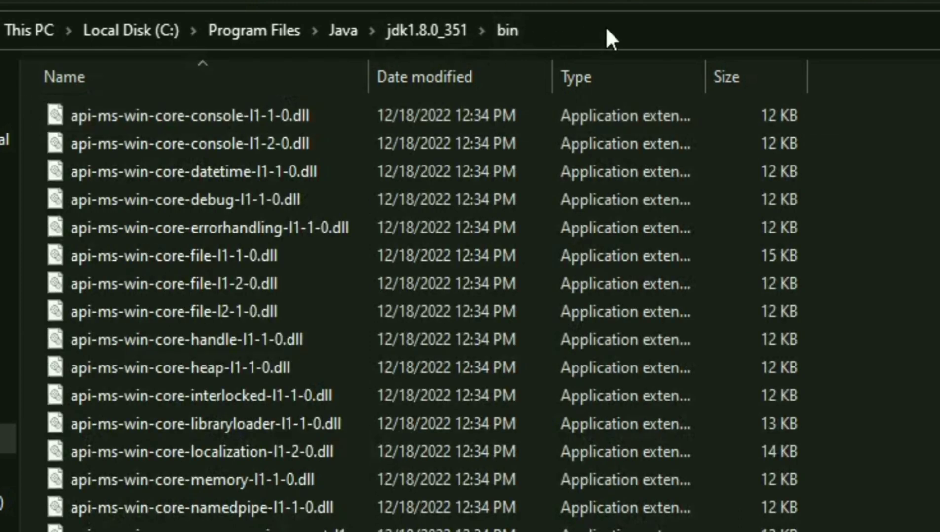
left_click(607, 27)
key("ctrl+c")
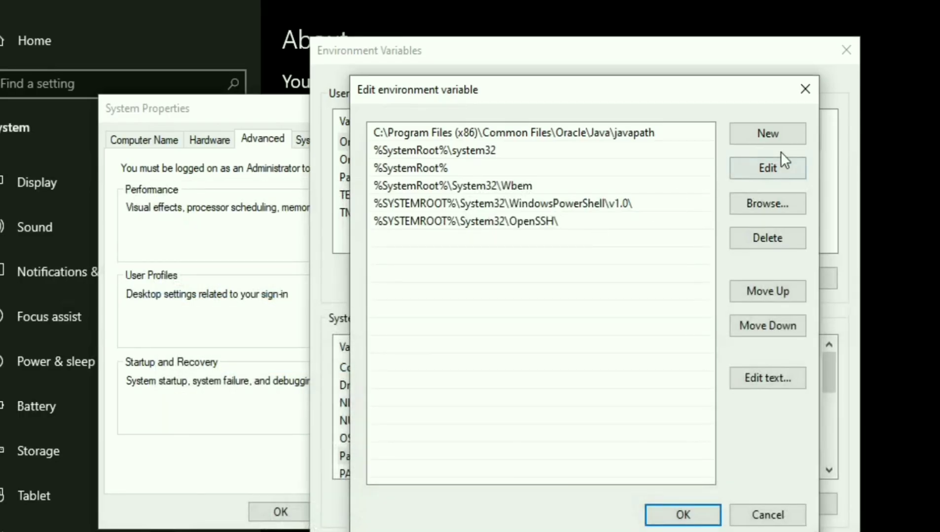
- Back in the environment variable editor, add C:\Program Files\Java\jdk1.8.0_351\bin as a new system Path entry and accept all open settings dialogs
left_click(763, 133)
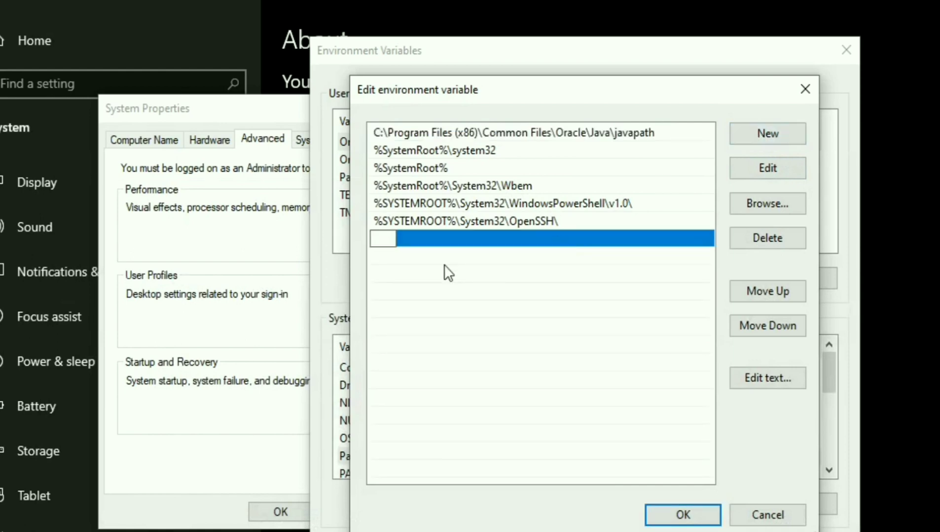
key("ctrl+v")
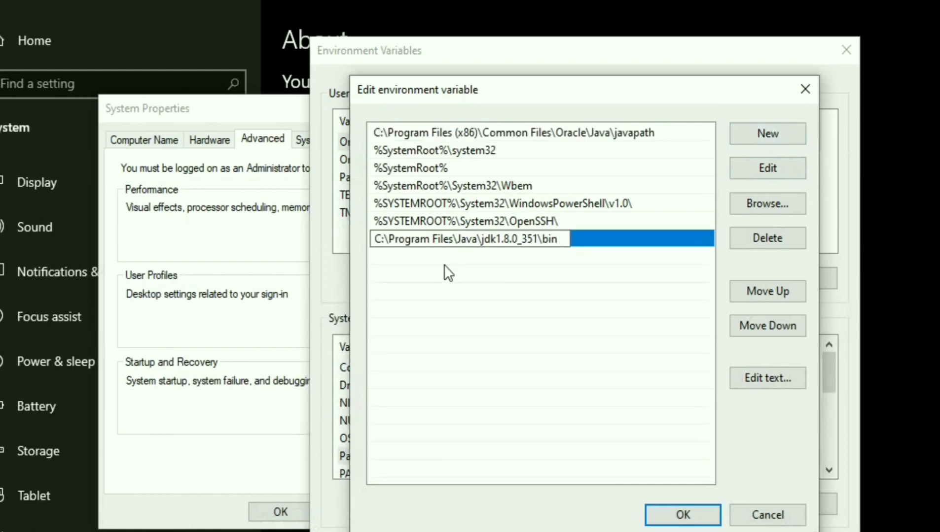
left_click(678, 515)
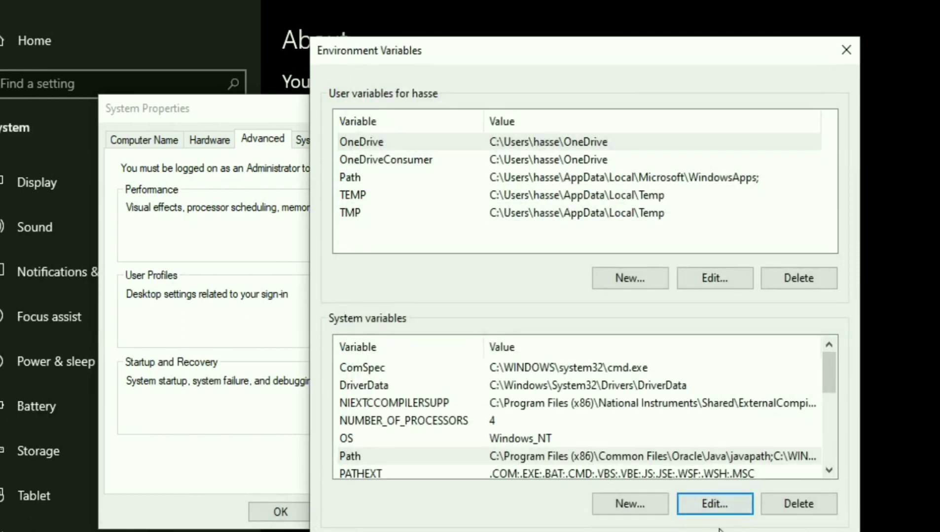
left_click(726, 531)
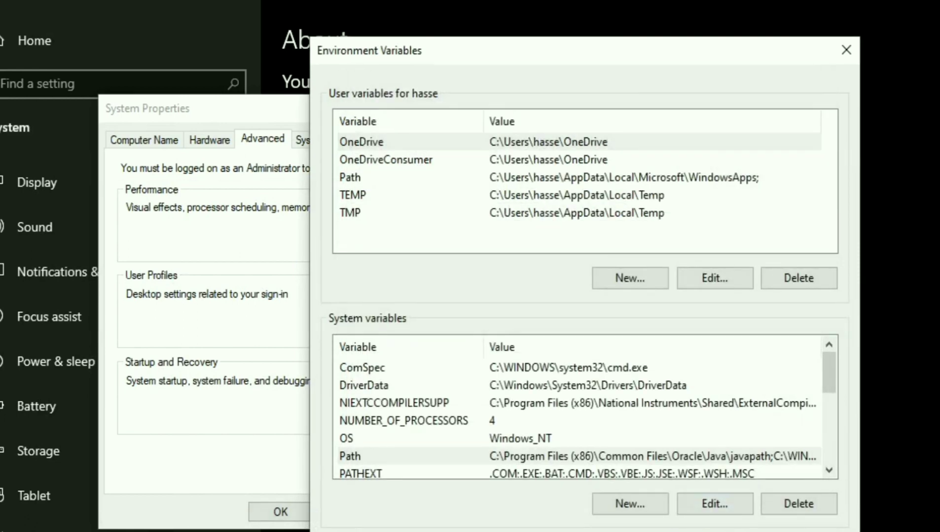
left_click(280, 513)
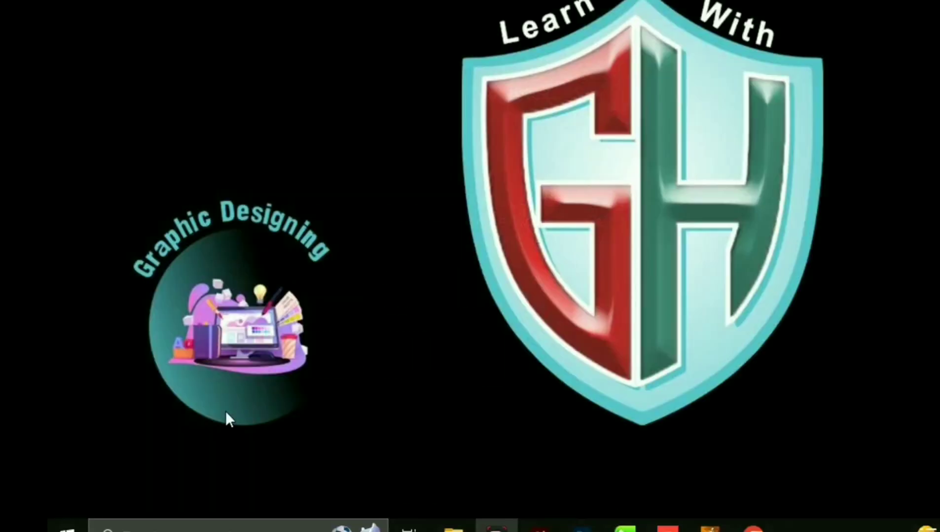
- Open a Command Prompt through Run with cmd and check the Java compiler's version with javac -version
key("super+r")
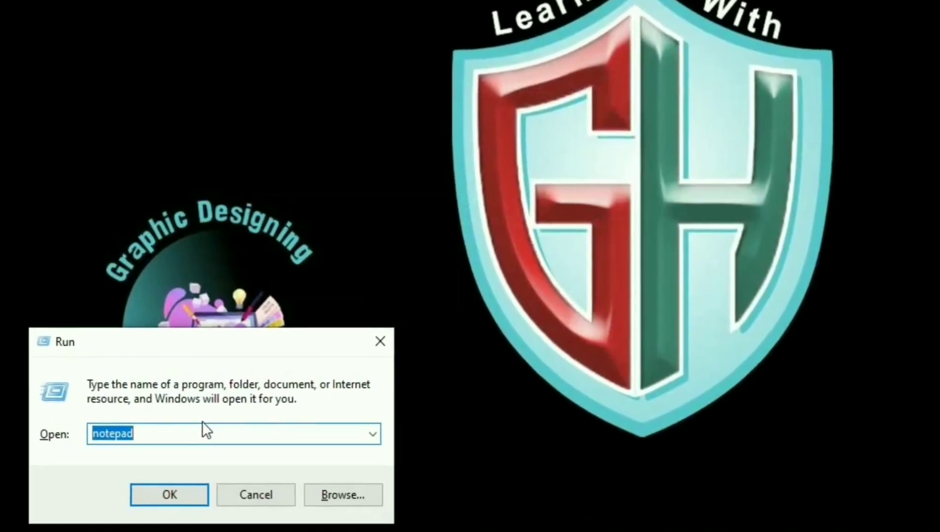
type("cmd")
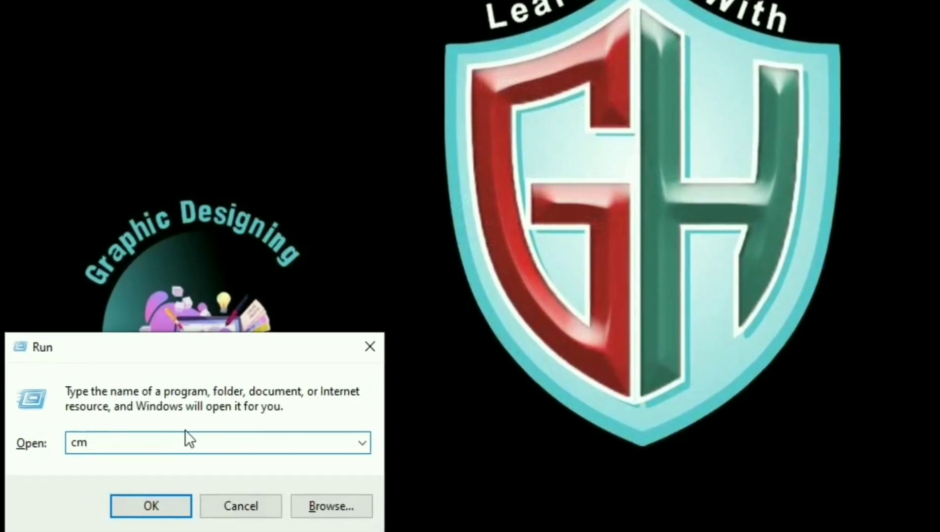
key("Return")
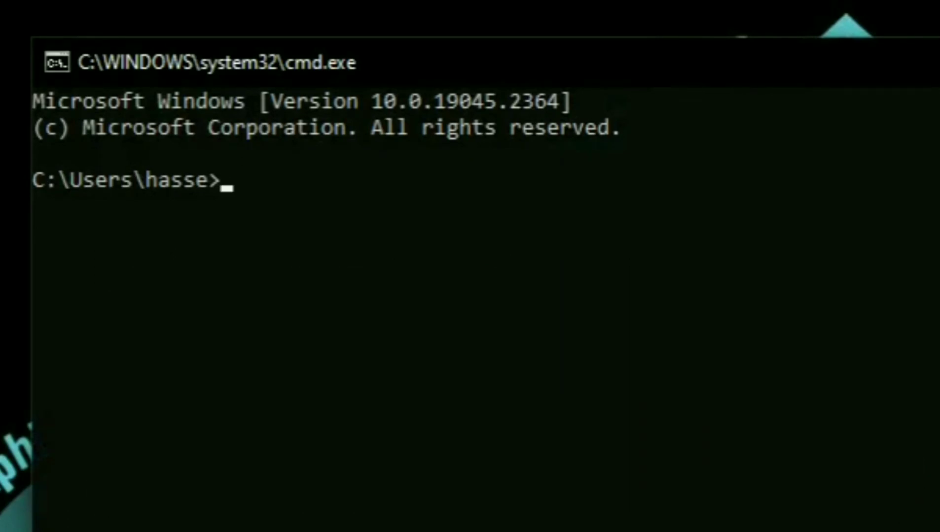
type("j")
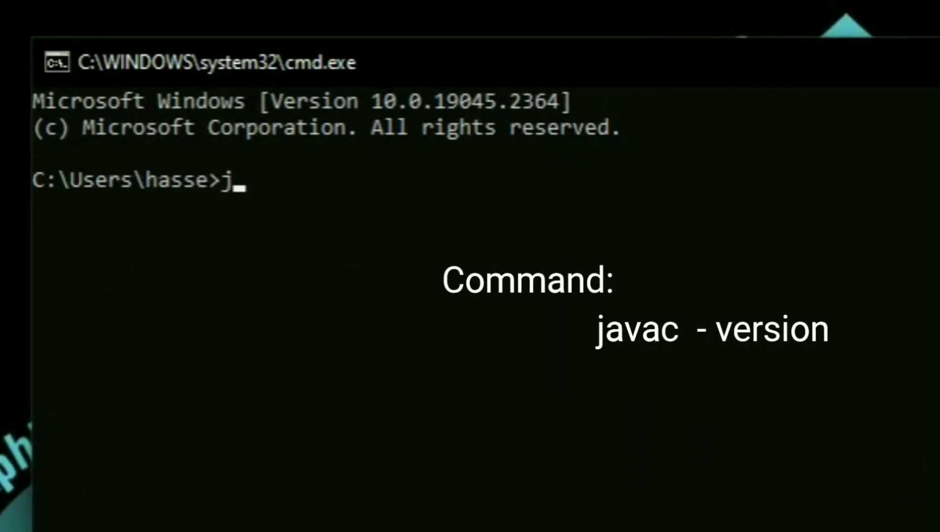
type("av")
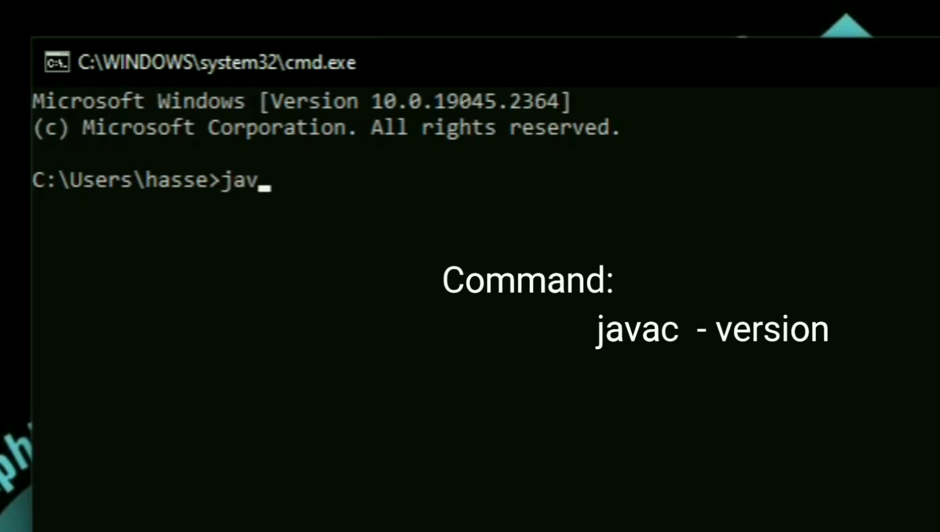
type("ac")
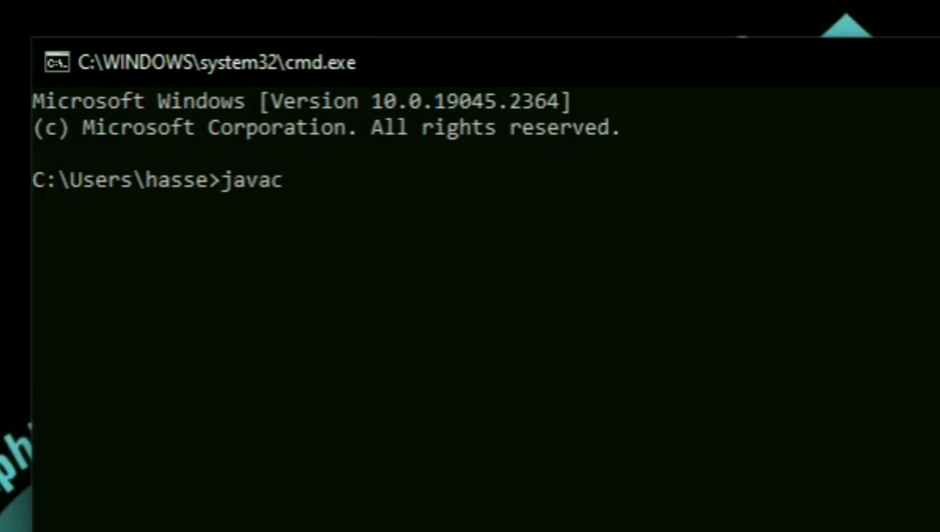
type(" -version")
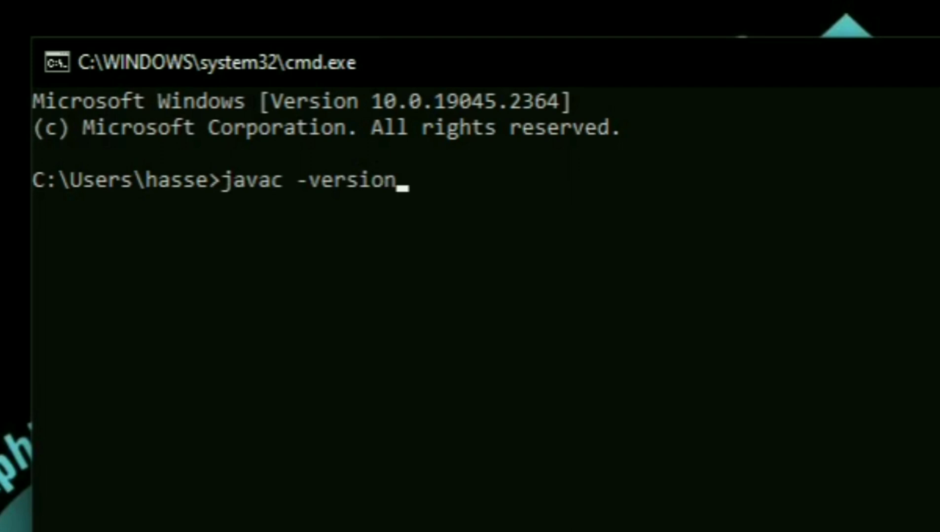
key("Return")
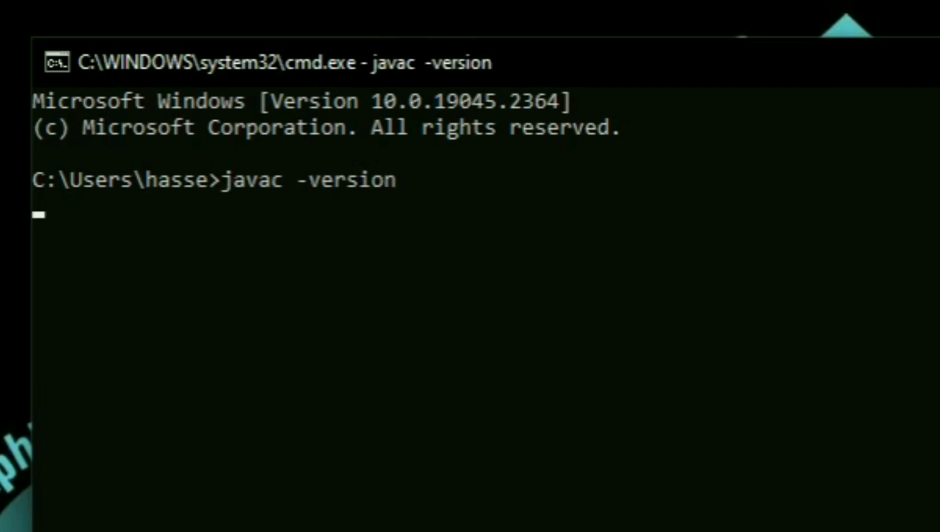